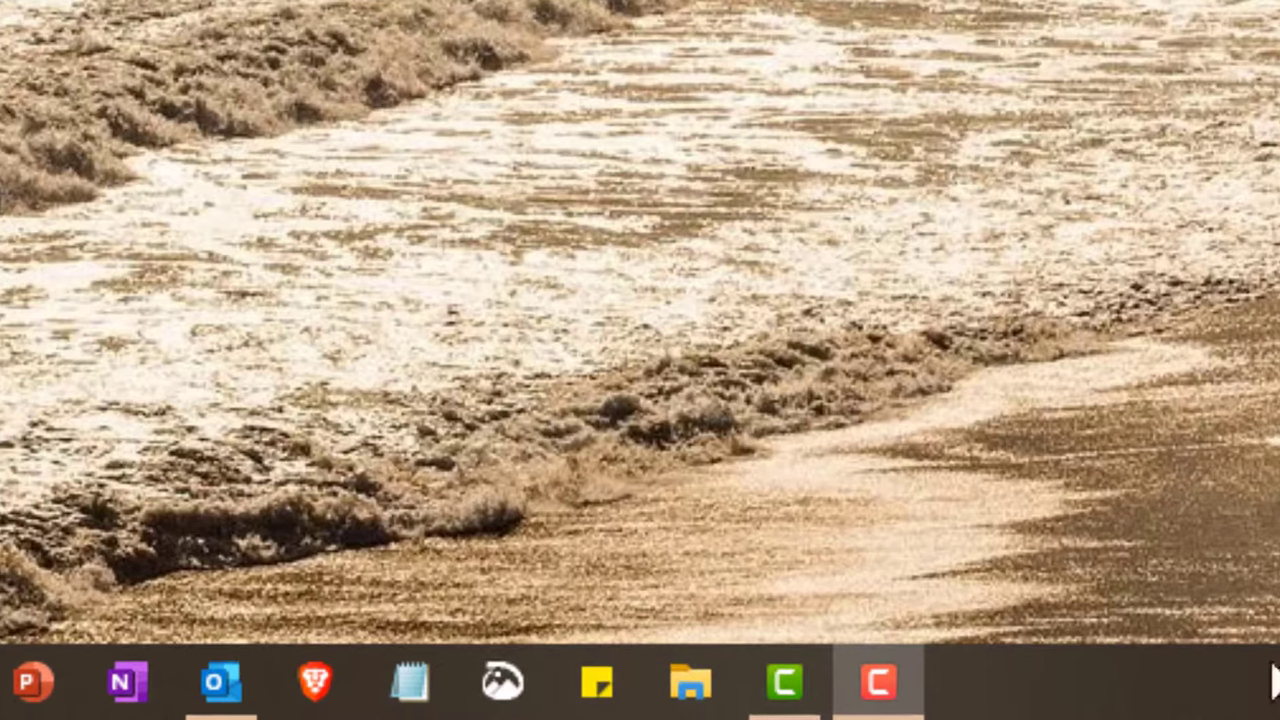
Open File Explorer and go into the DCIM folder on the camera card (F:)
click(678, 688)
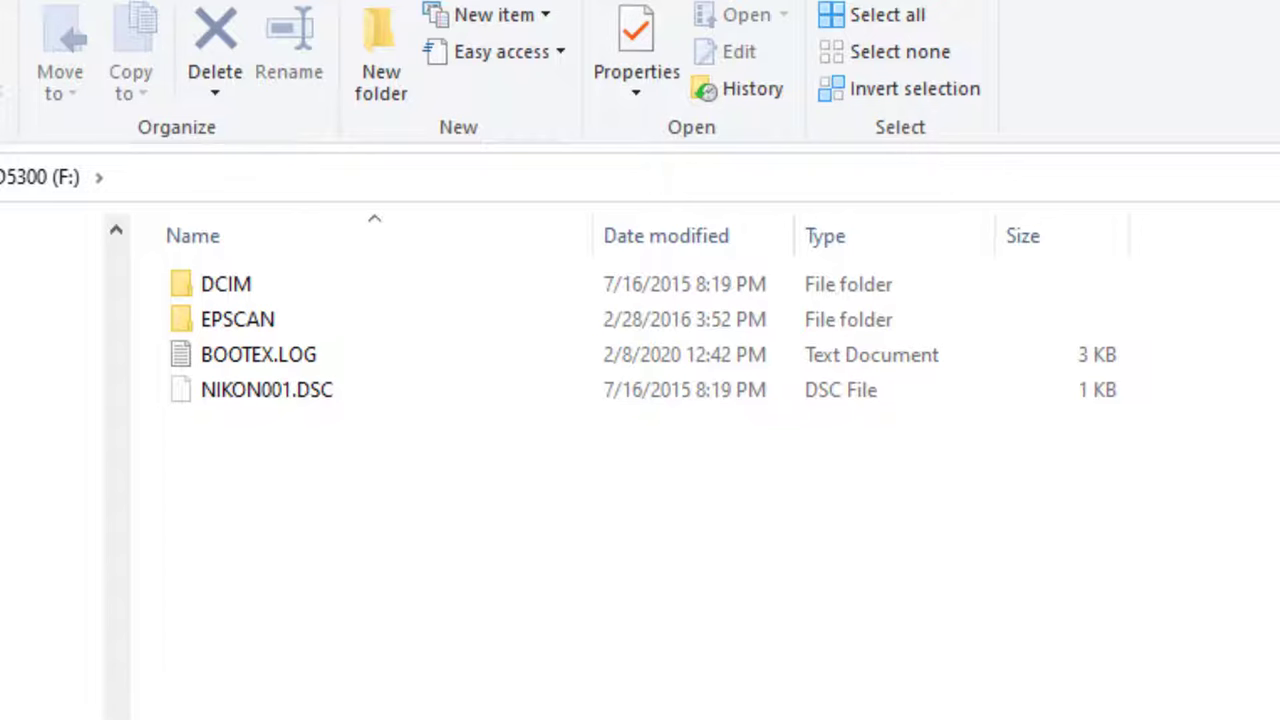
double_click(249, 290)
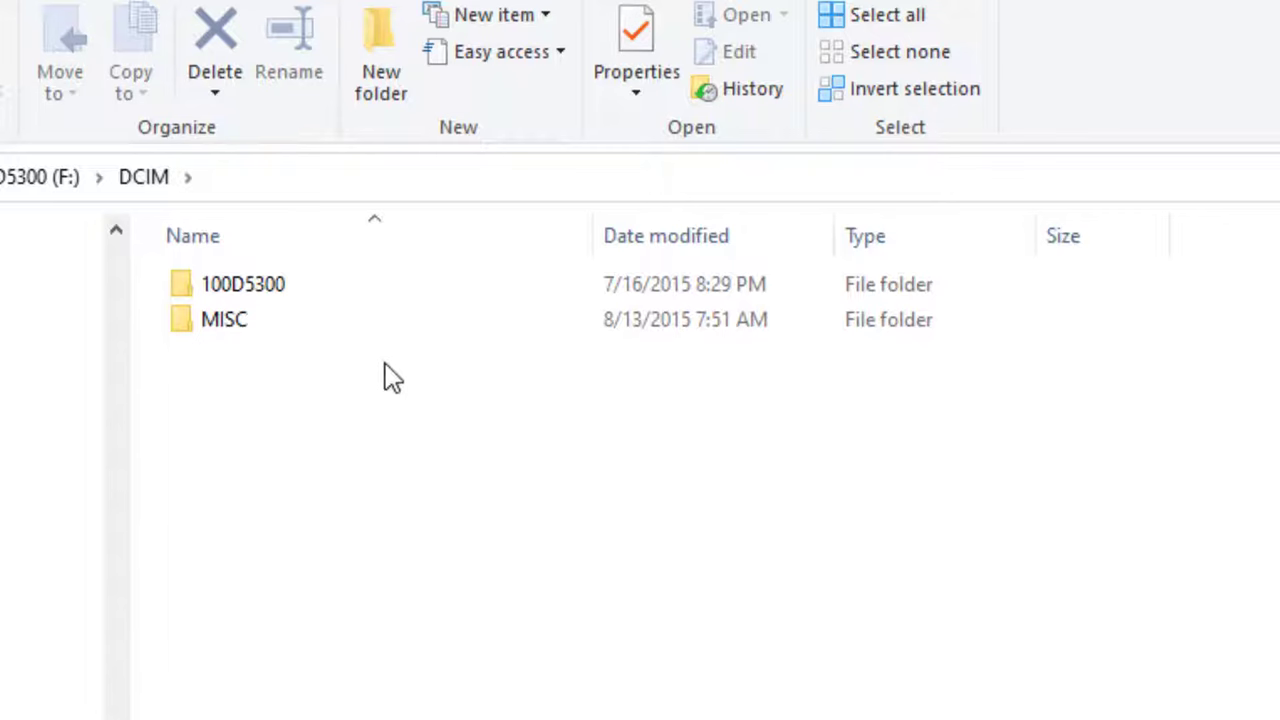
Open the 100D5300 folder to show photos DSC_0001.JPG through DSC_0008.JPG
double_click(258, 297)
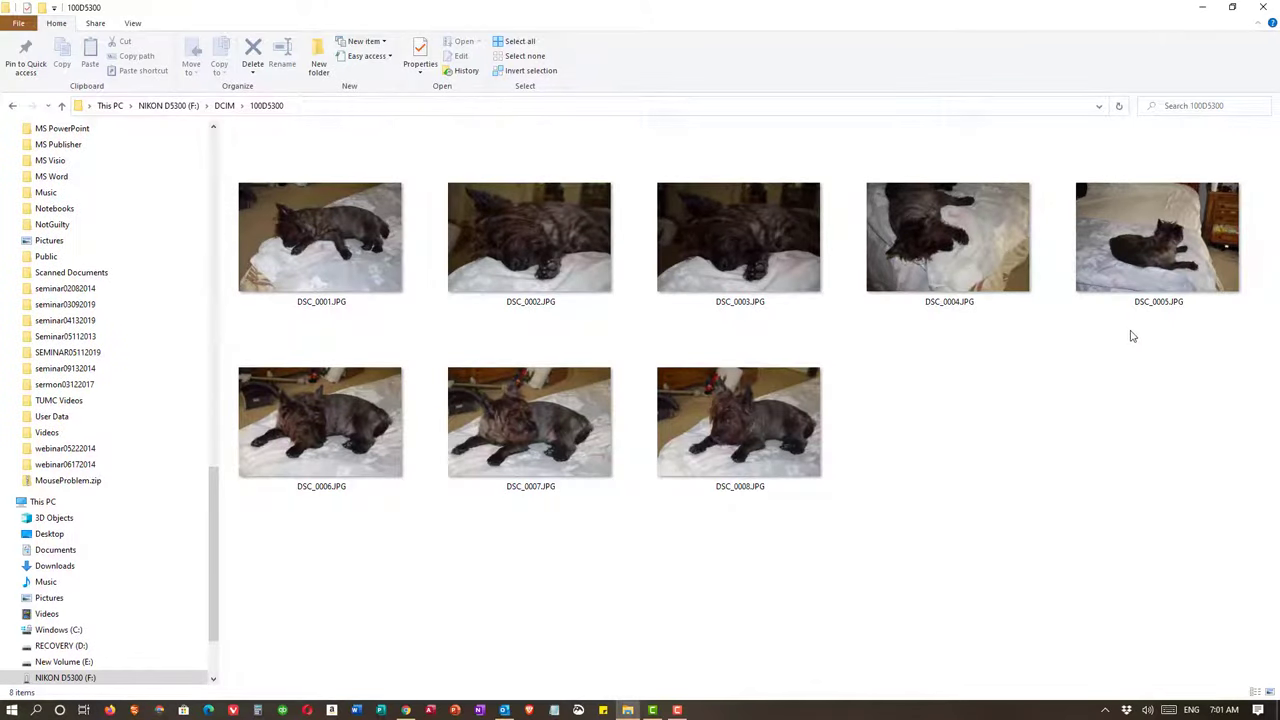
Close File Explorer and open the AutoPlay settings page by searching 'autoplay' in Settings
click(1264, 10)
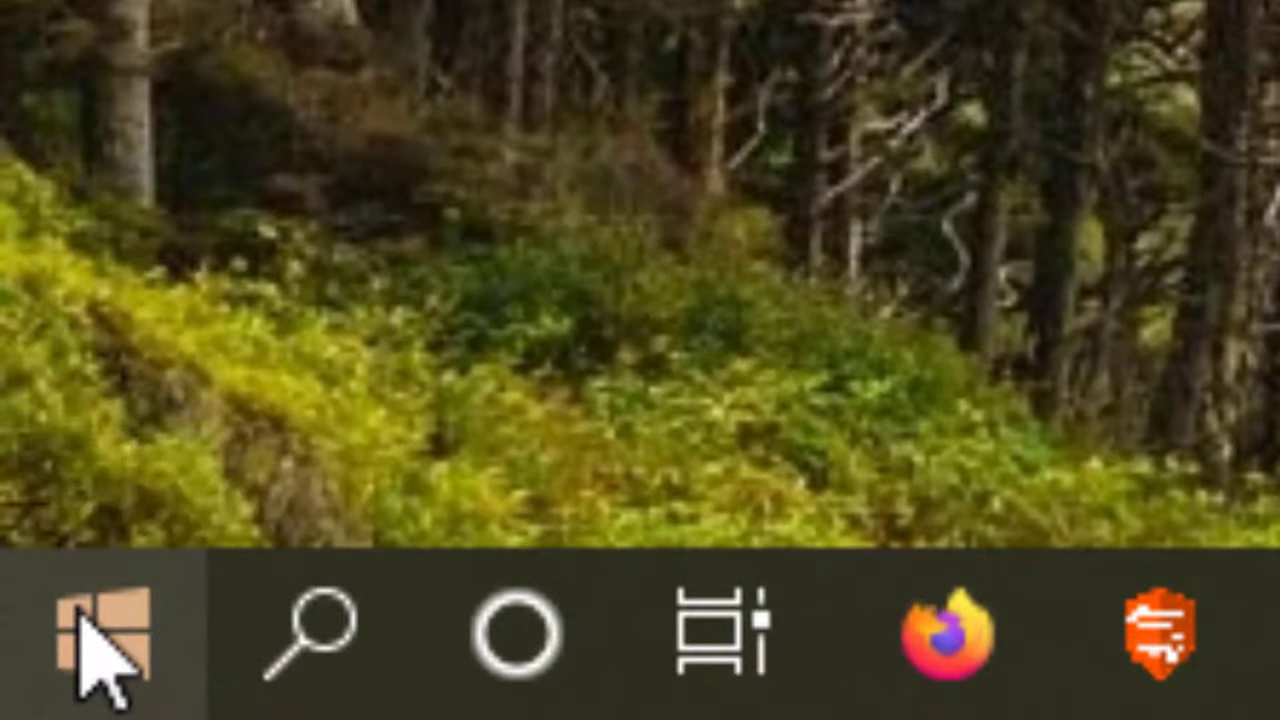
click(80, 615)
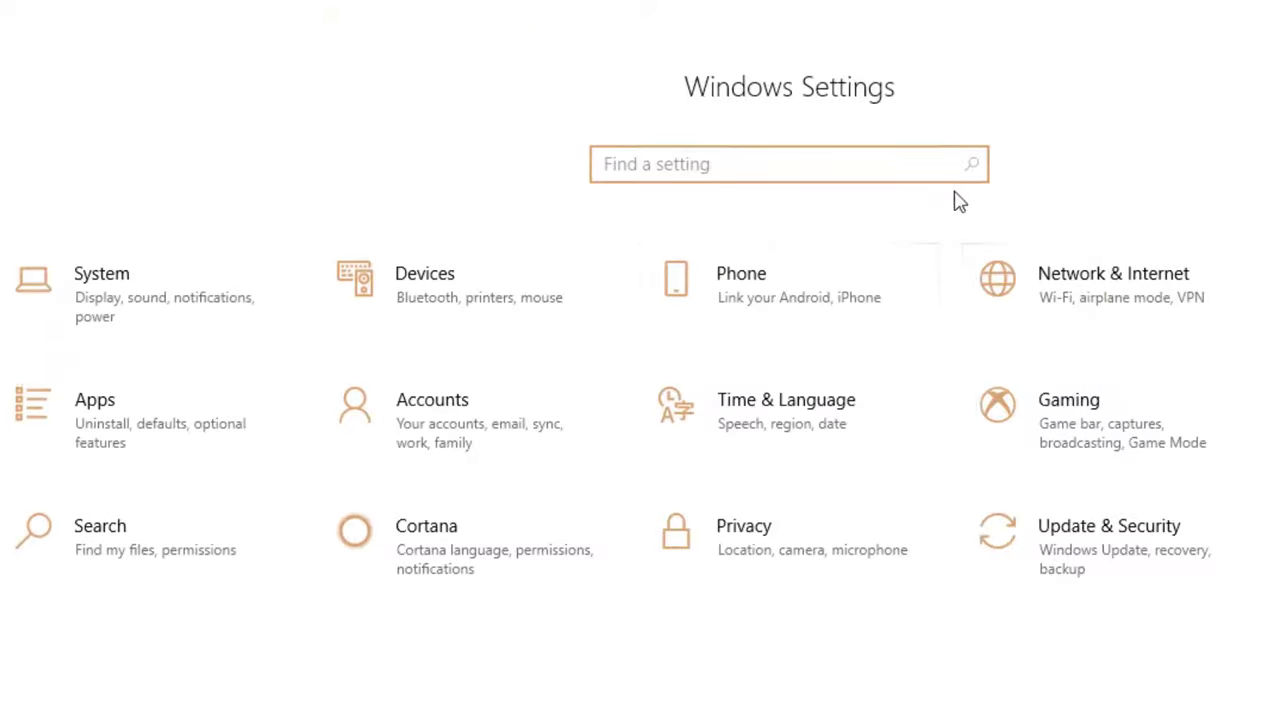
text(automp)
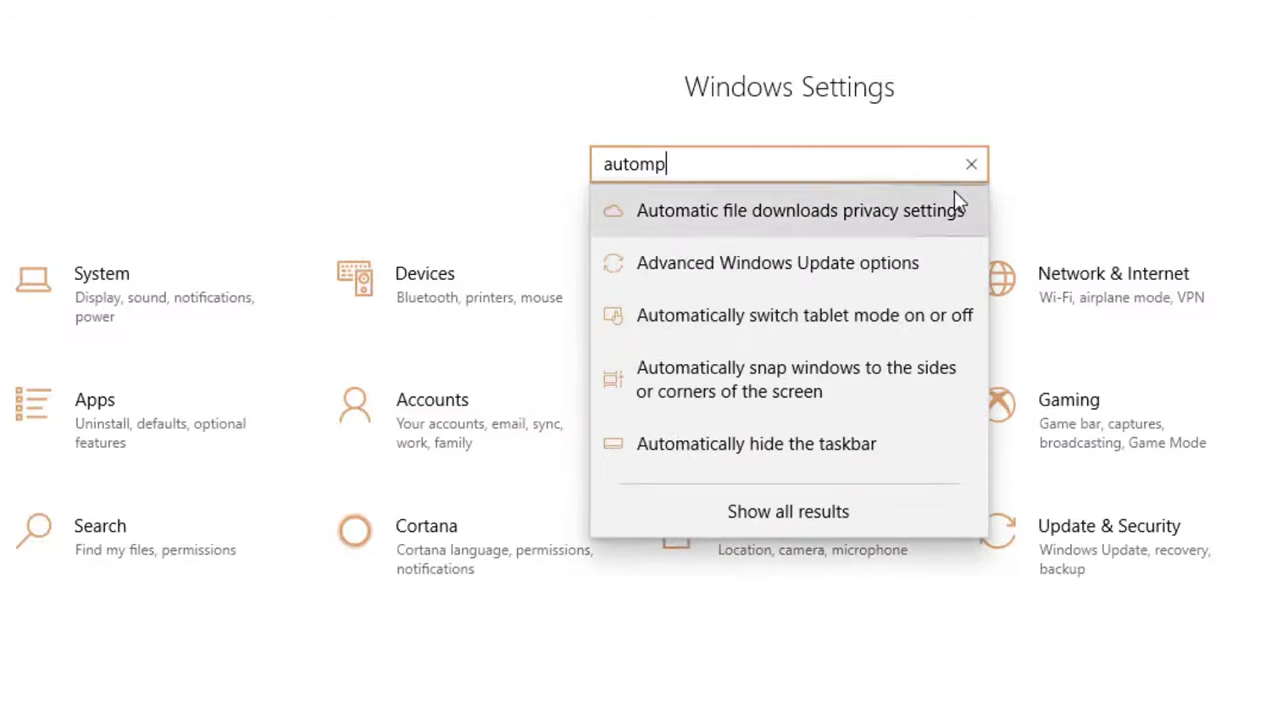
key(BackSpace)
key(BackSpace)
text(pl)
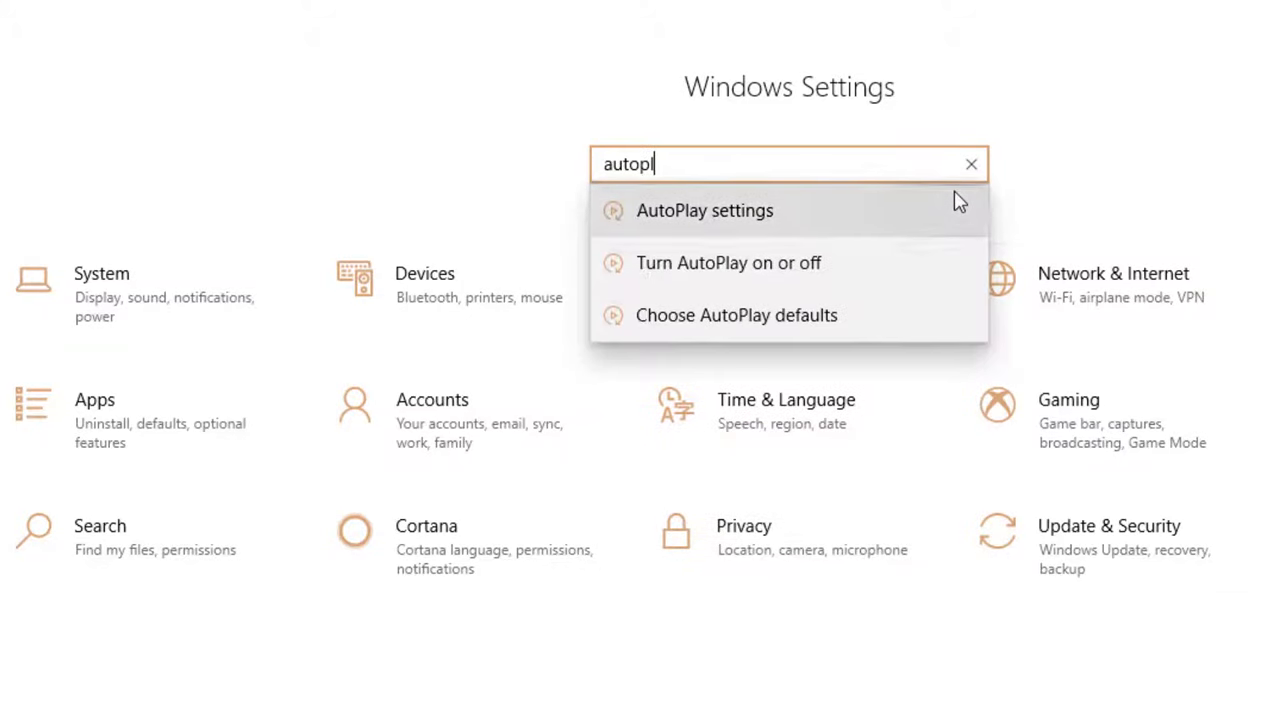
click(787, 220)
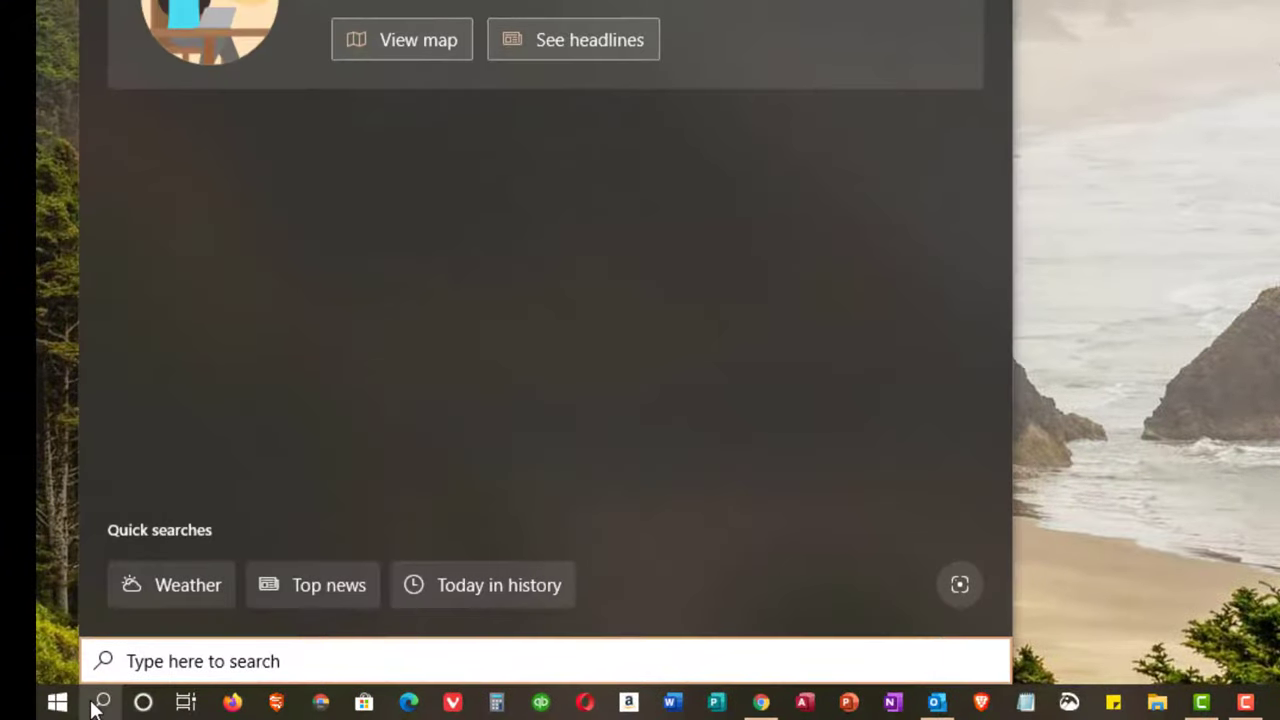
Search for 'control' to open Control Panel, keeping the All Items view as Small icons
text(control)
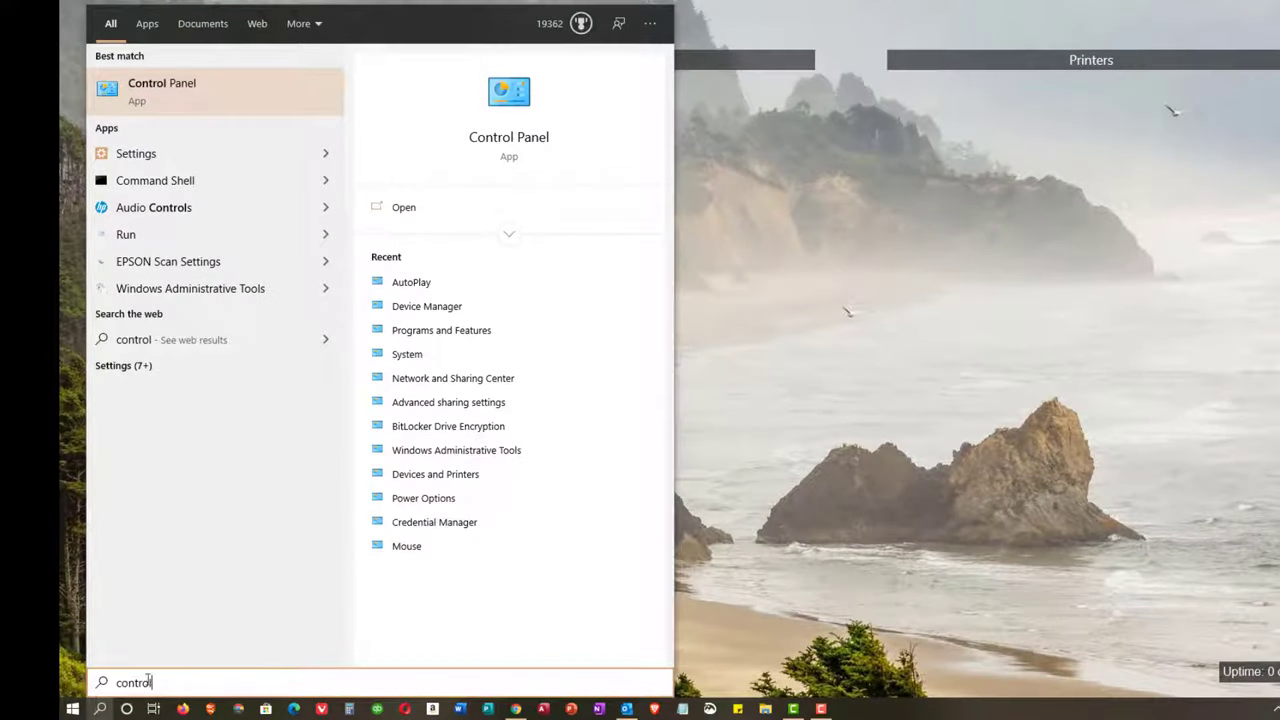
click(170, 90)
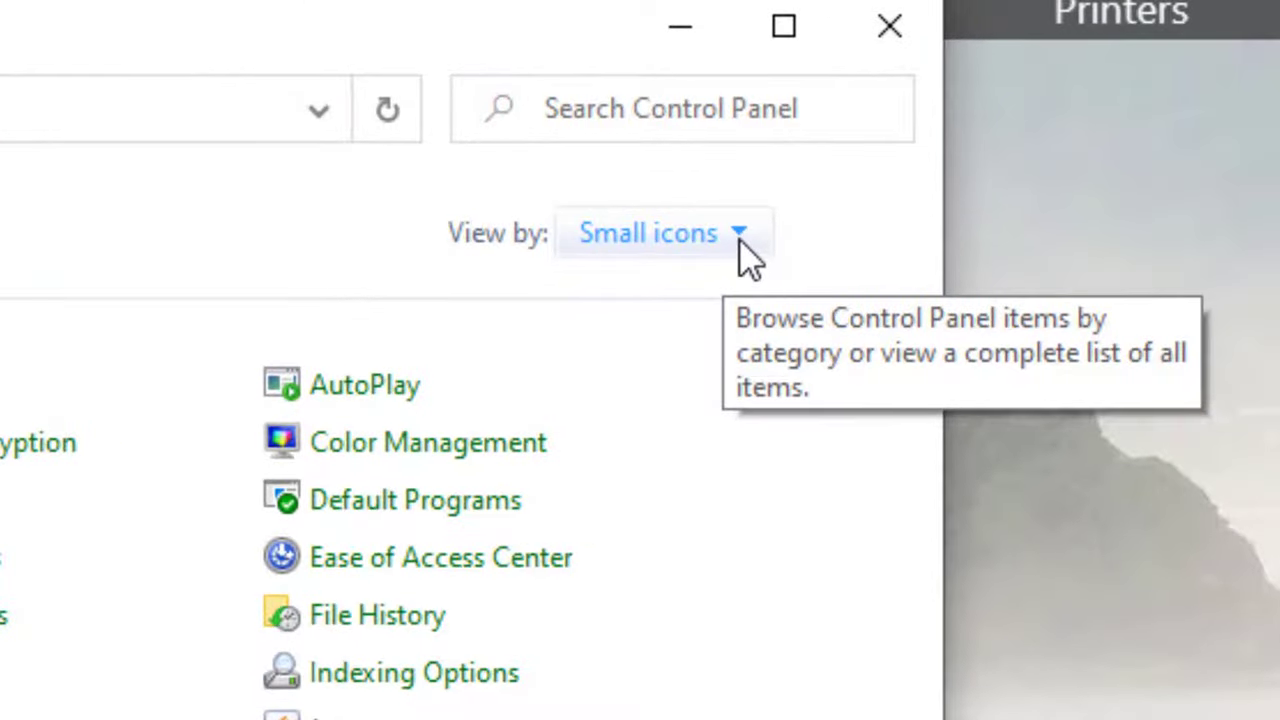
click(740, 245)
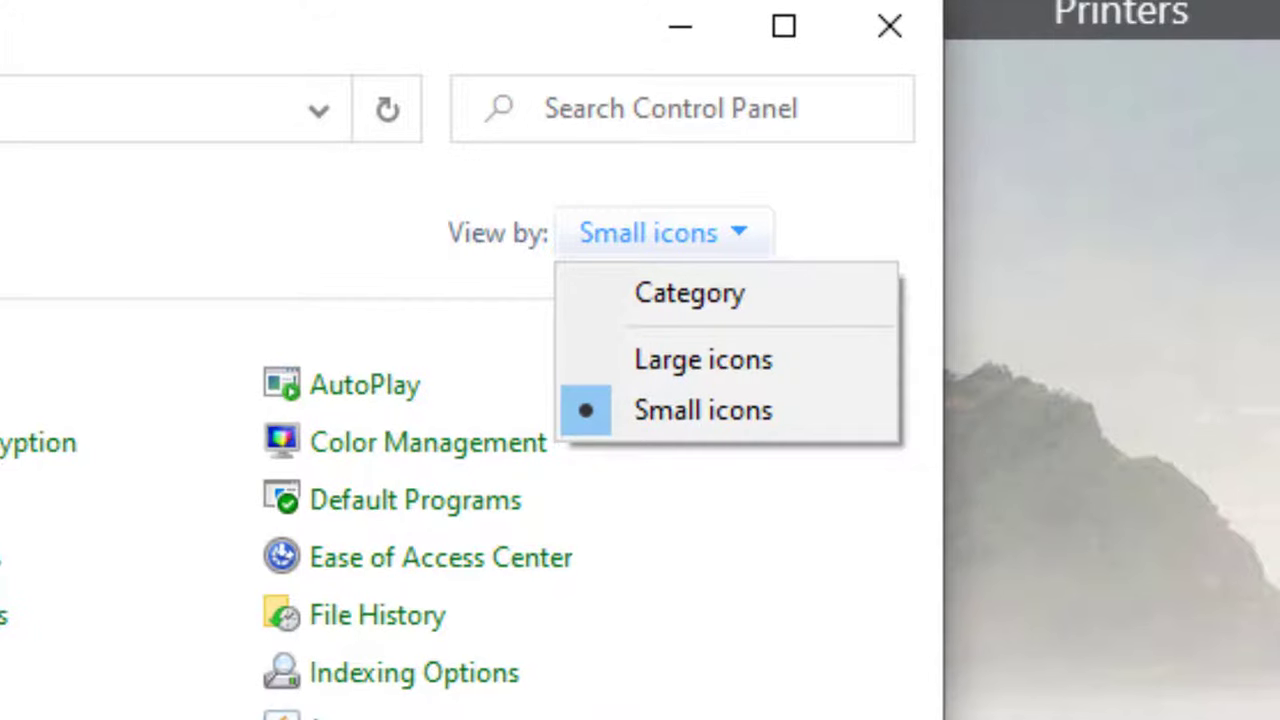
key(Escape)
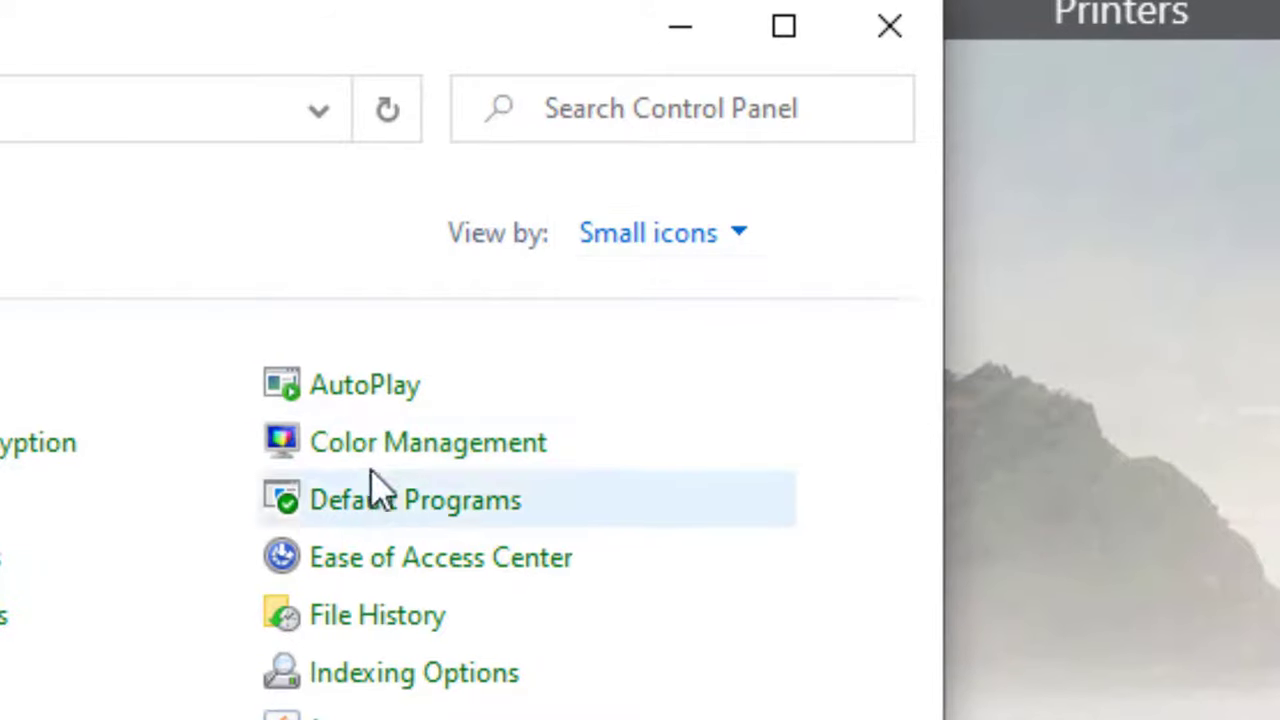
Open AutoPlay in Control Panel and scroll through its memory card and camera storage settings
click(392, 398)
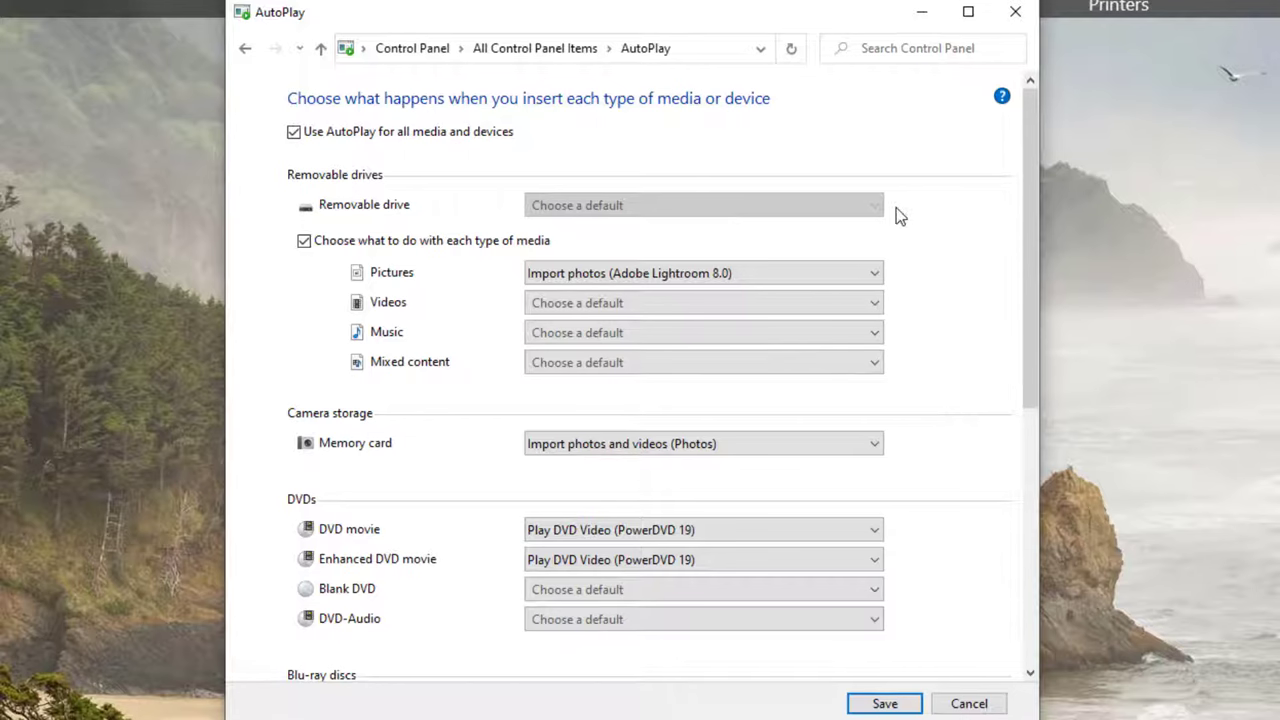
drag(1029, 213, 1074, 289)
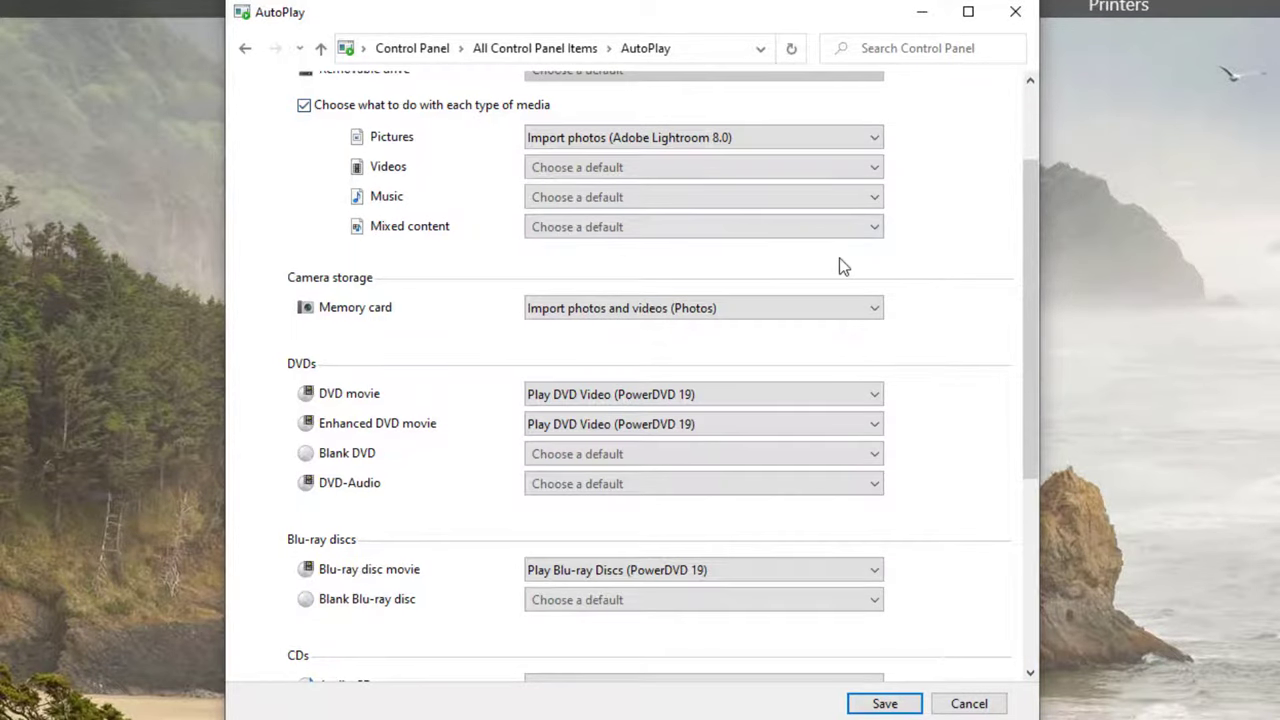
scroll(838, 255, up, 3)
scroll(836, 257, down, 1)
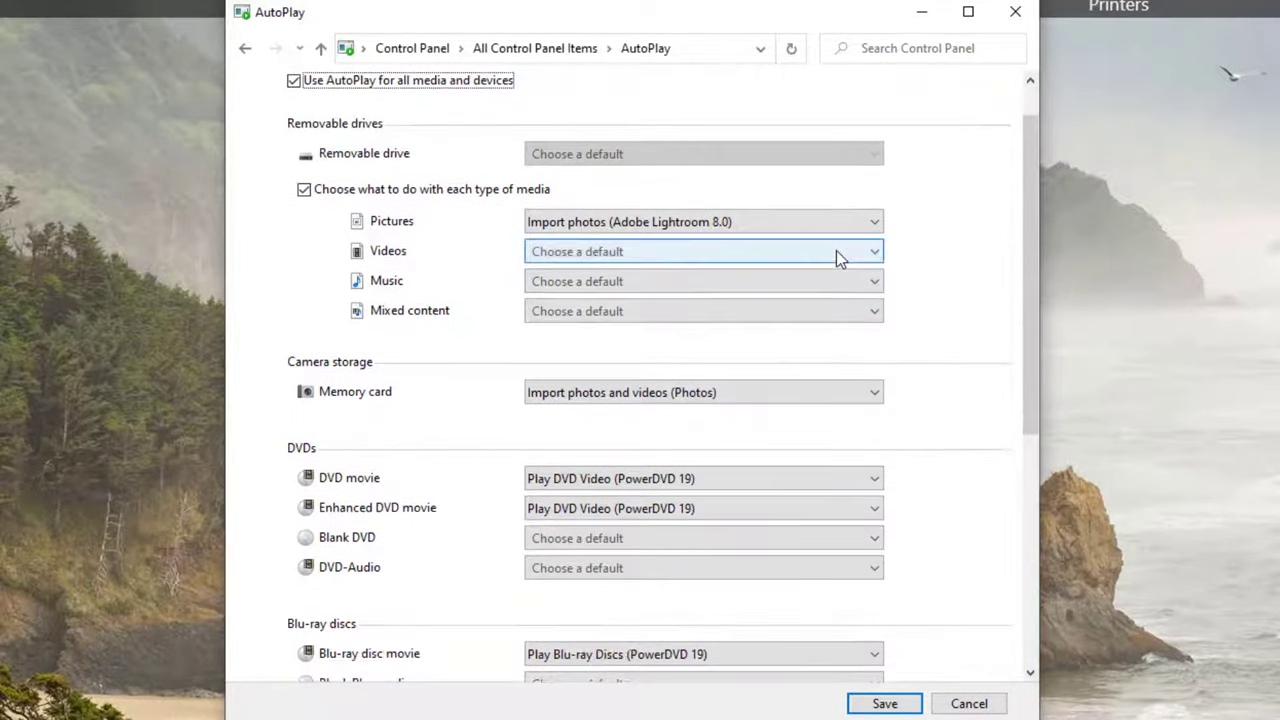
scroll(421, 360, down, 1)
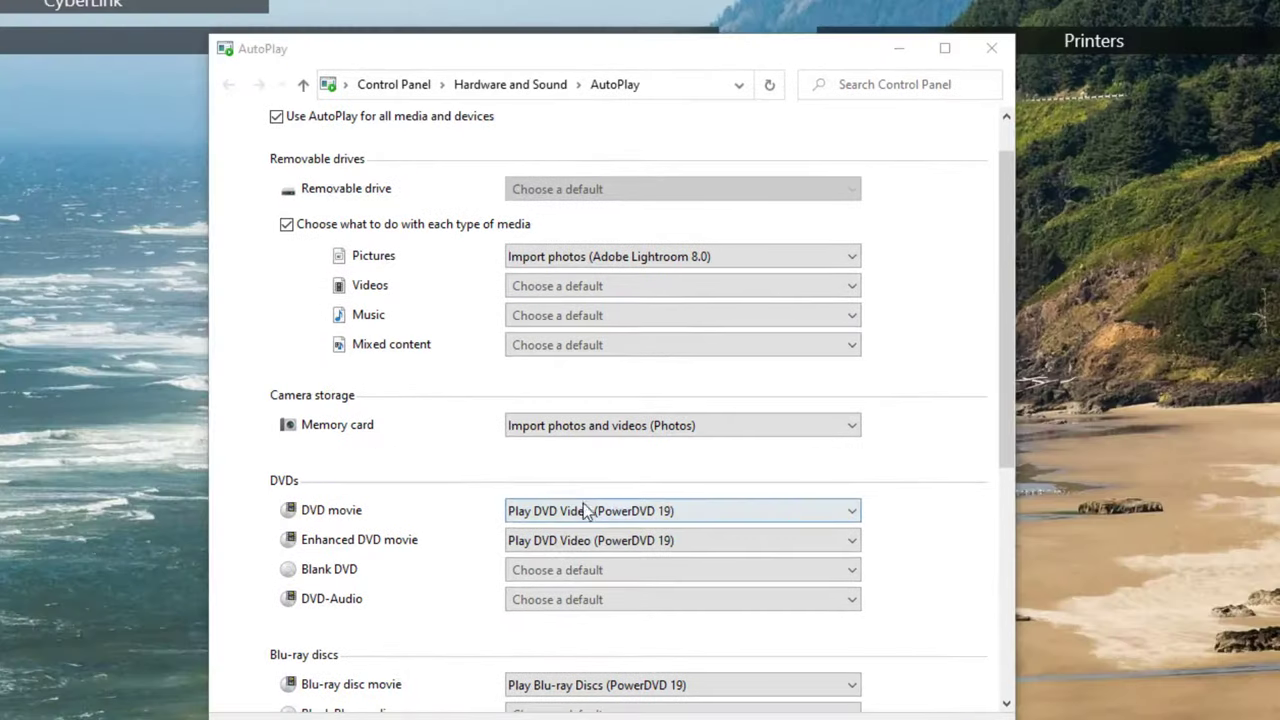
Set Memory card to 'Import photos and videos (Photos)', save it, and close Control Panel
click(851, 428)
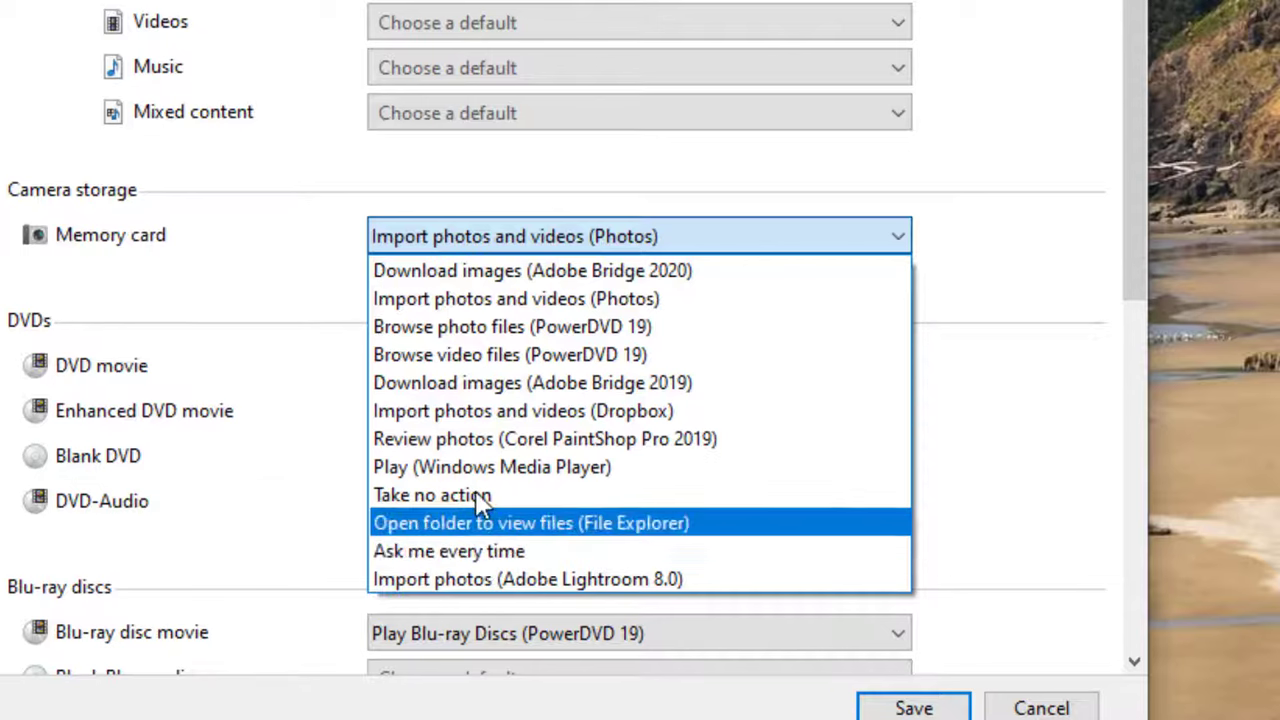
click(484, 297)
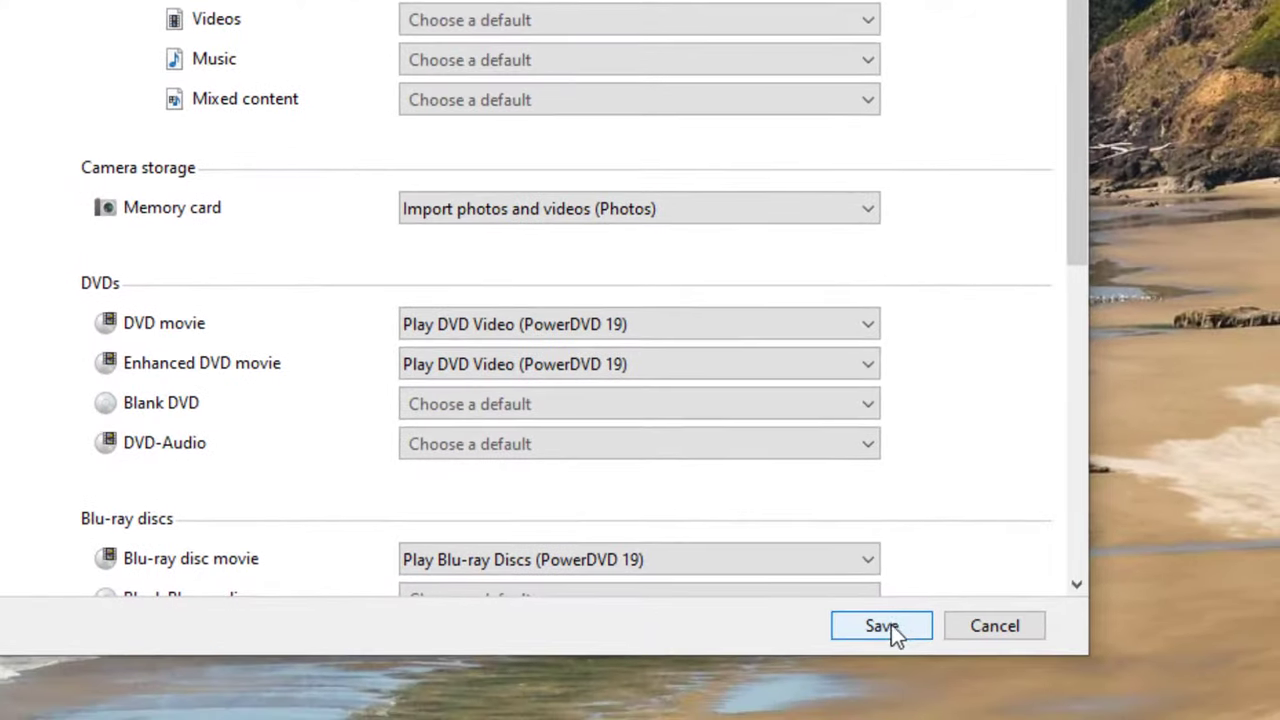
click(884, 626)
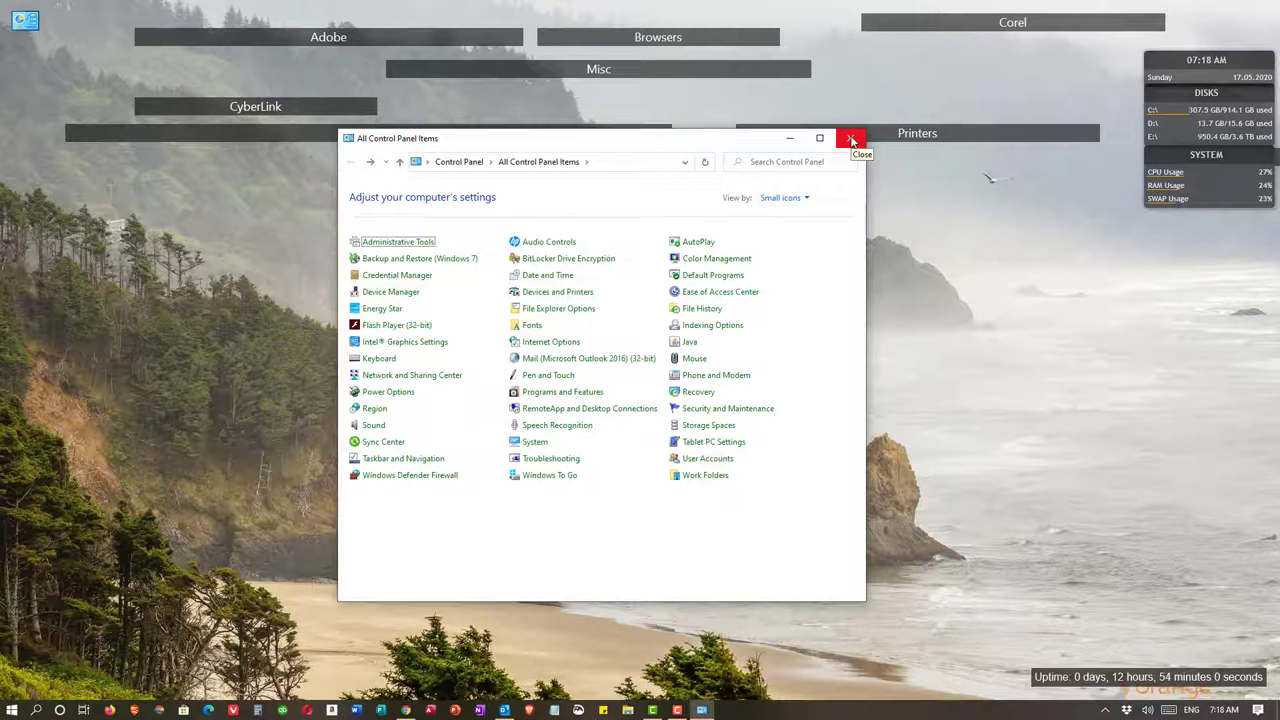
click(850, 140)
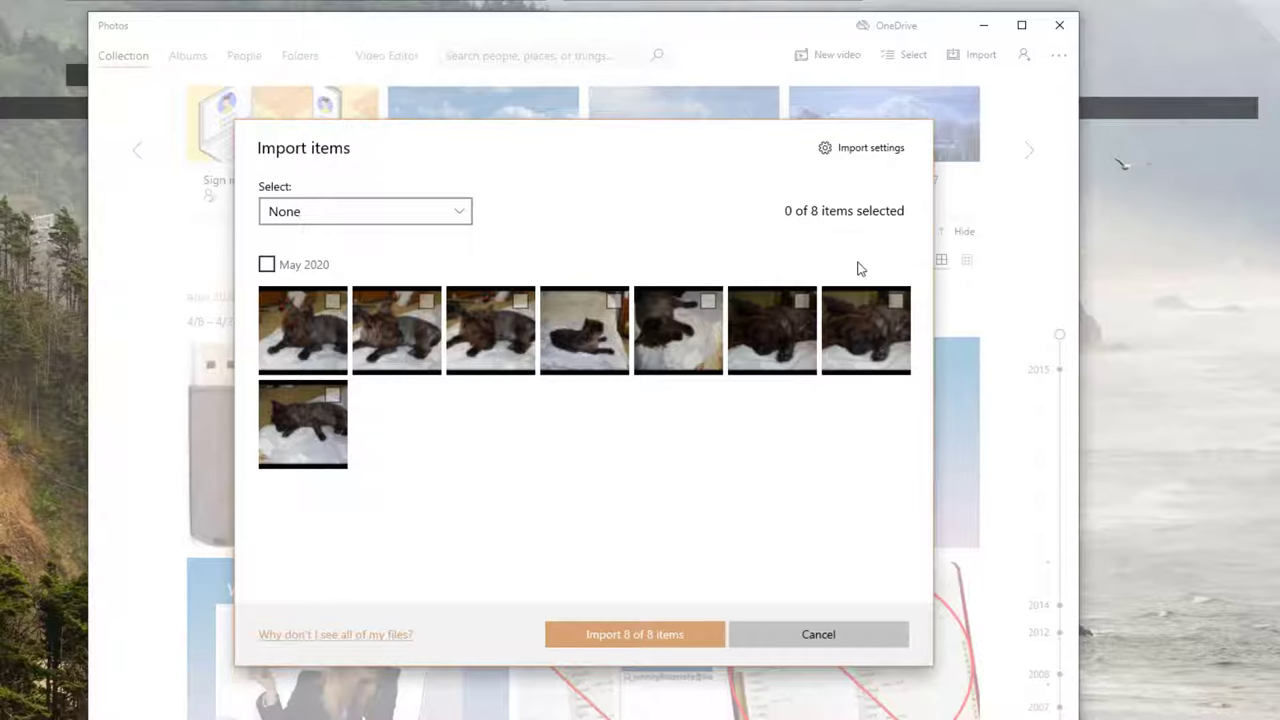
Show the Select options: All items, Items since last import and None
click(462, 216)
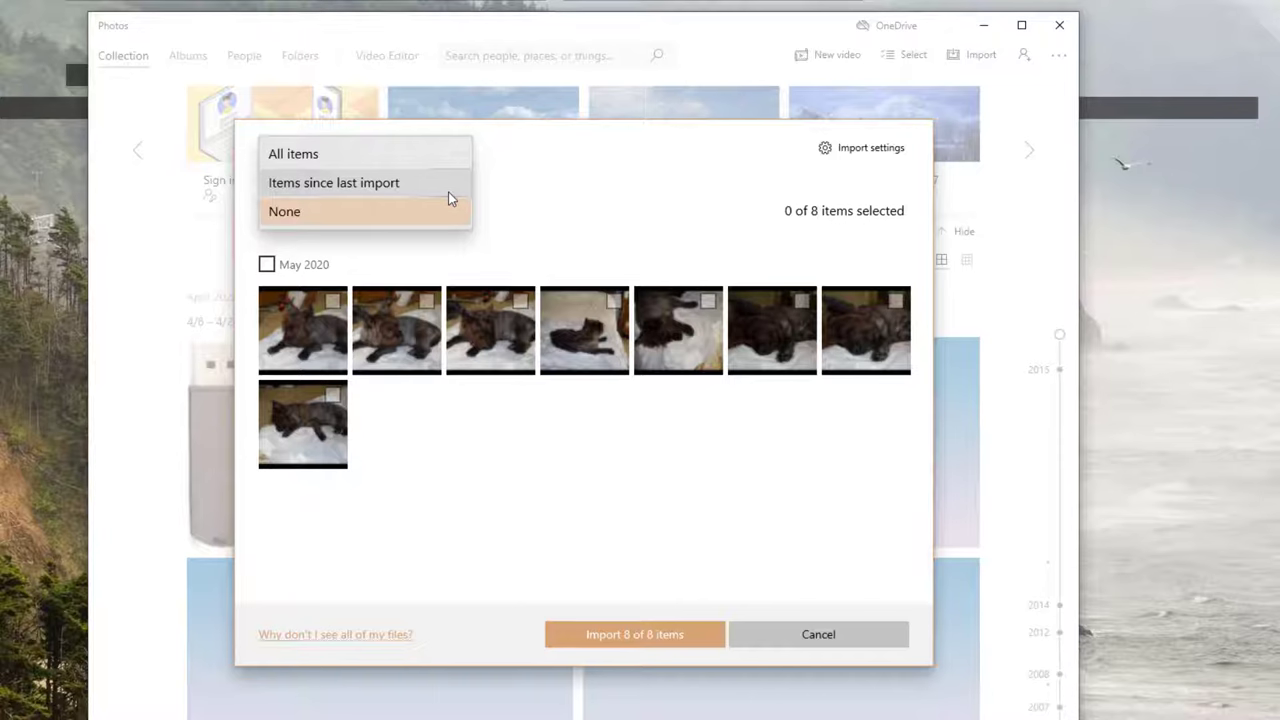
click(617, 181)
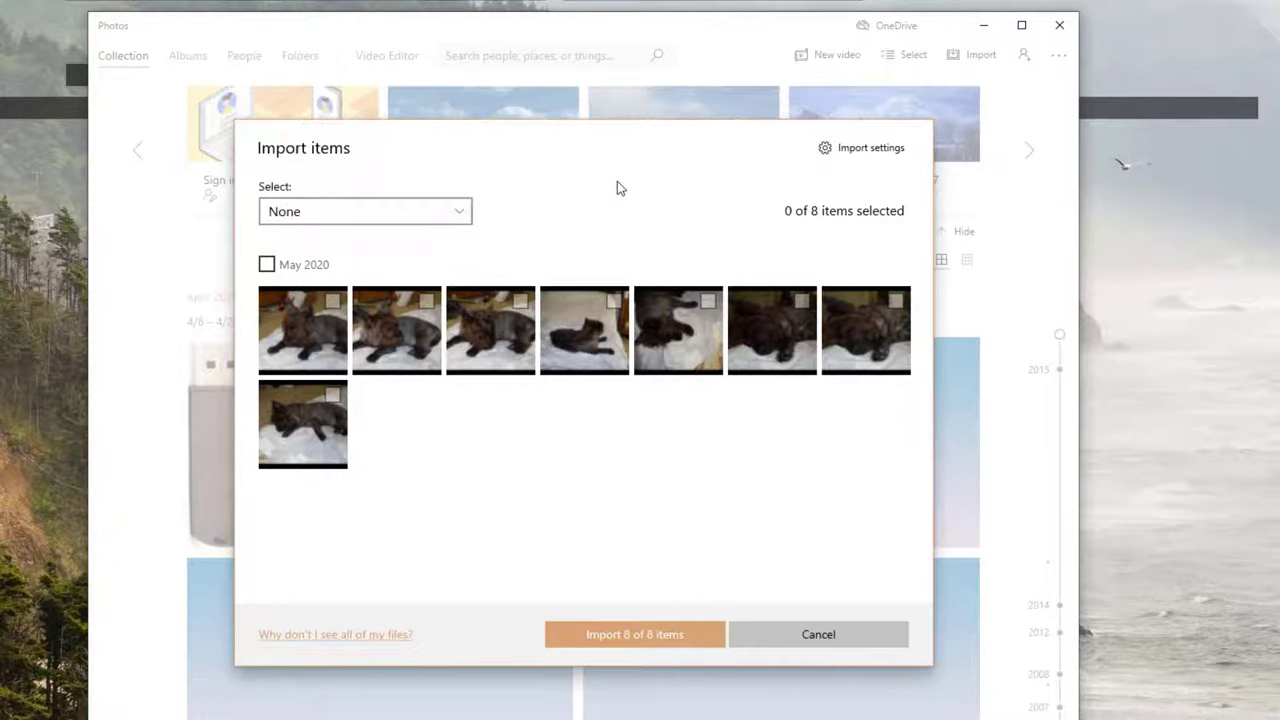
click(870, 148)
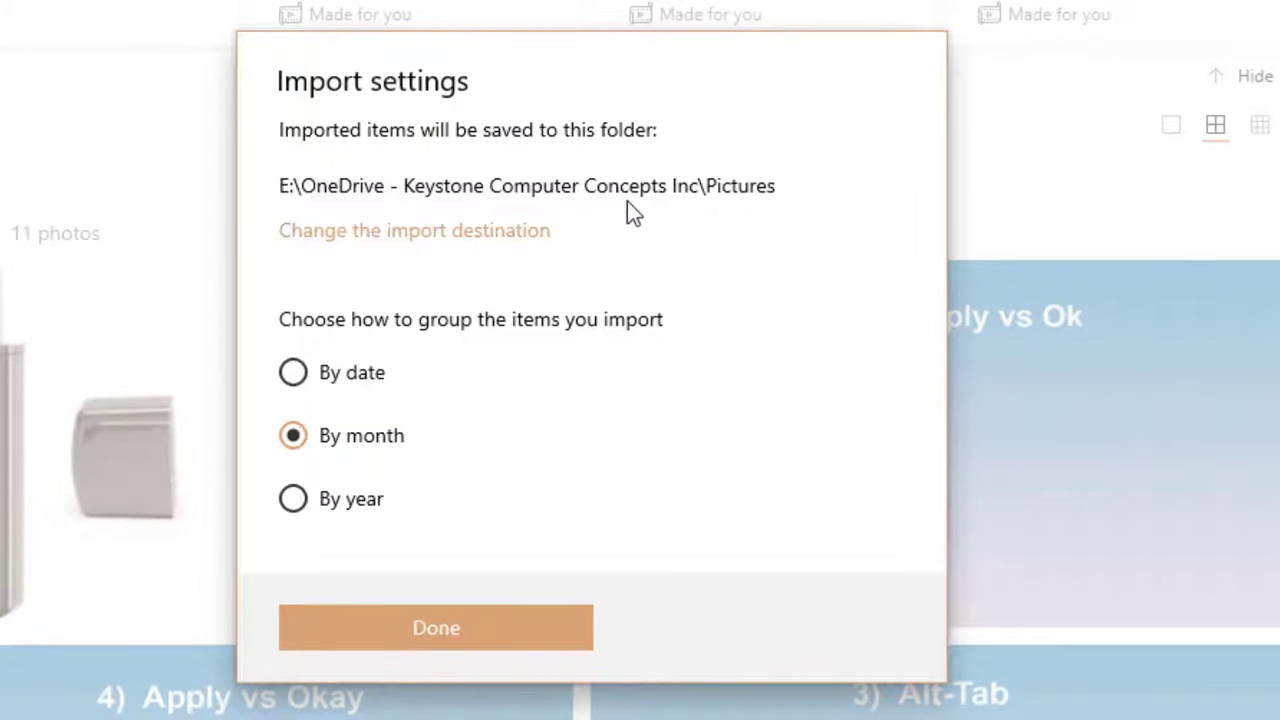
click(440, 237)
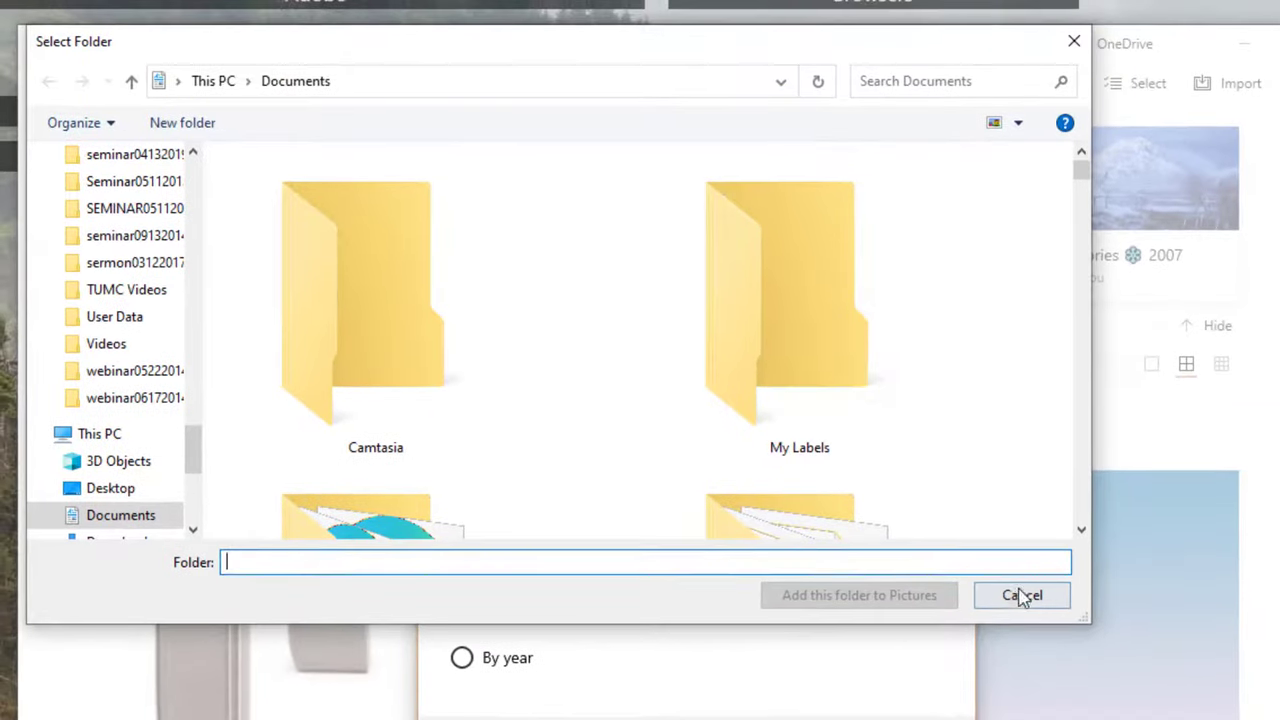
click(1016, 529)
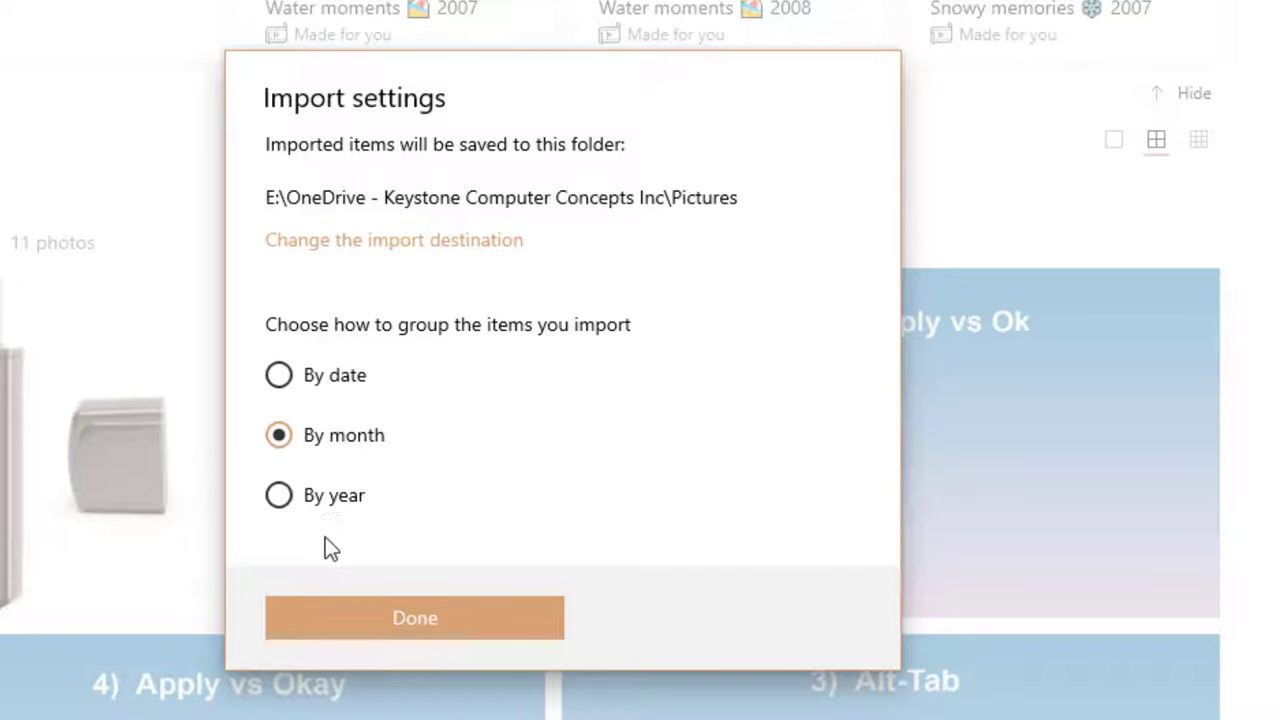
click(366, 620)
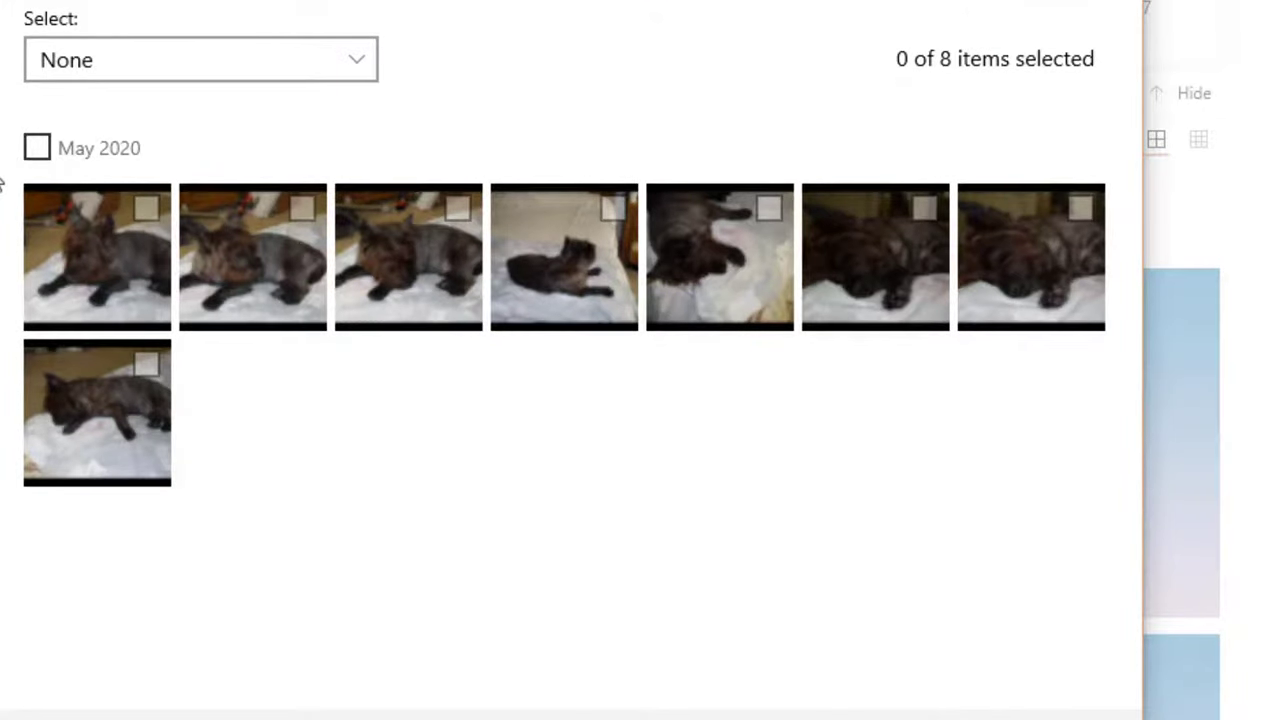
Select all 8 May 2020 photos and import them into Photos
click(37, 147)
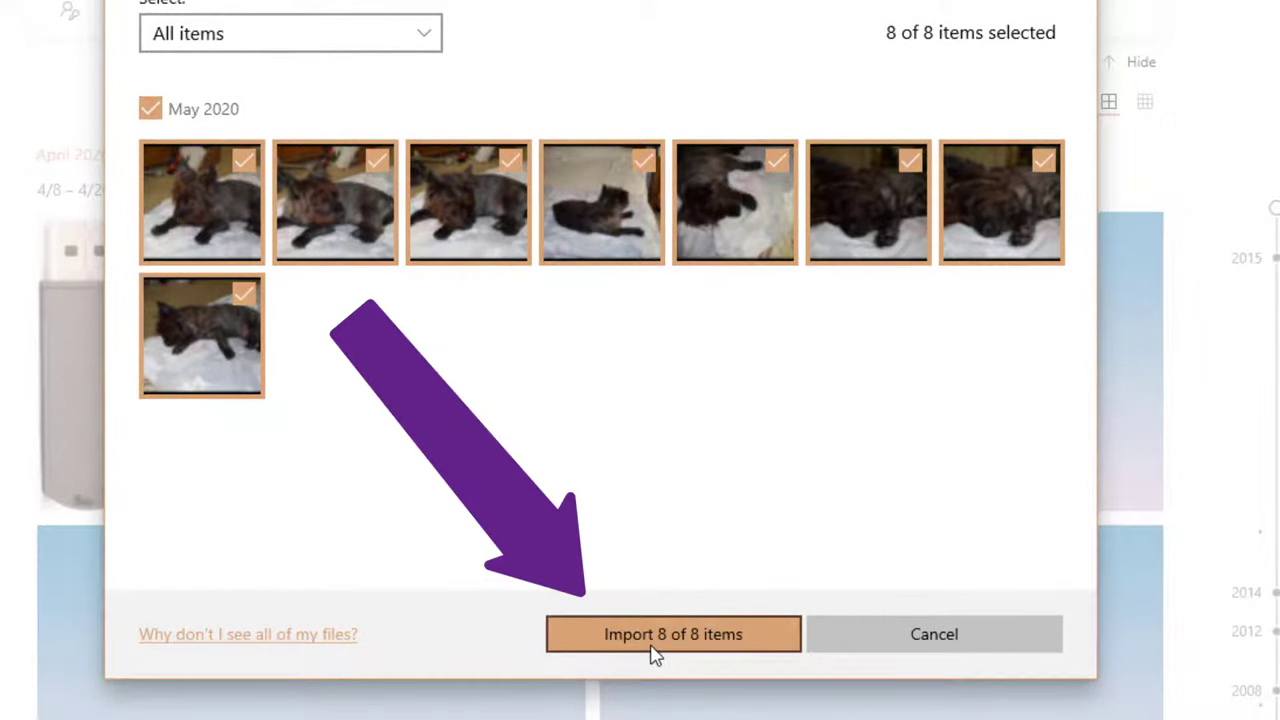
click(652, 634)
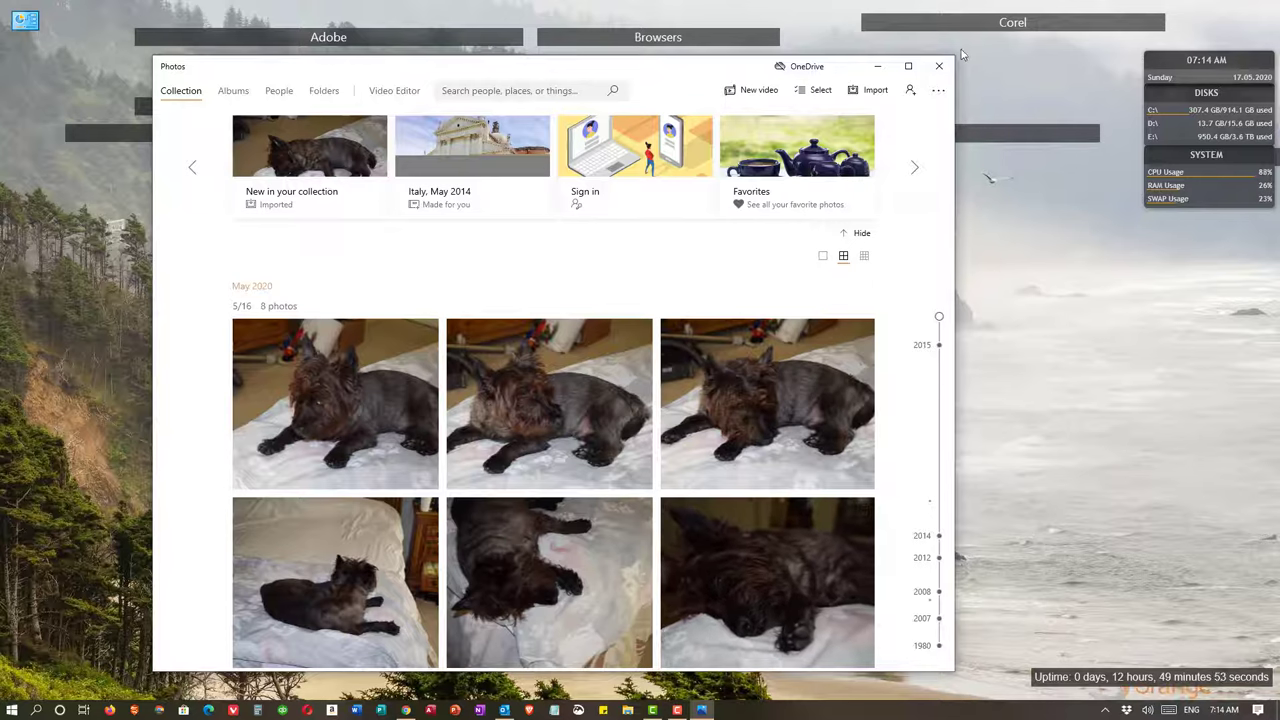
Close Photos, open NIKON D5300 (F:) > DCIM > 100D5300, and permanently delete all eight photos
click(935, 66)
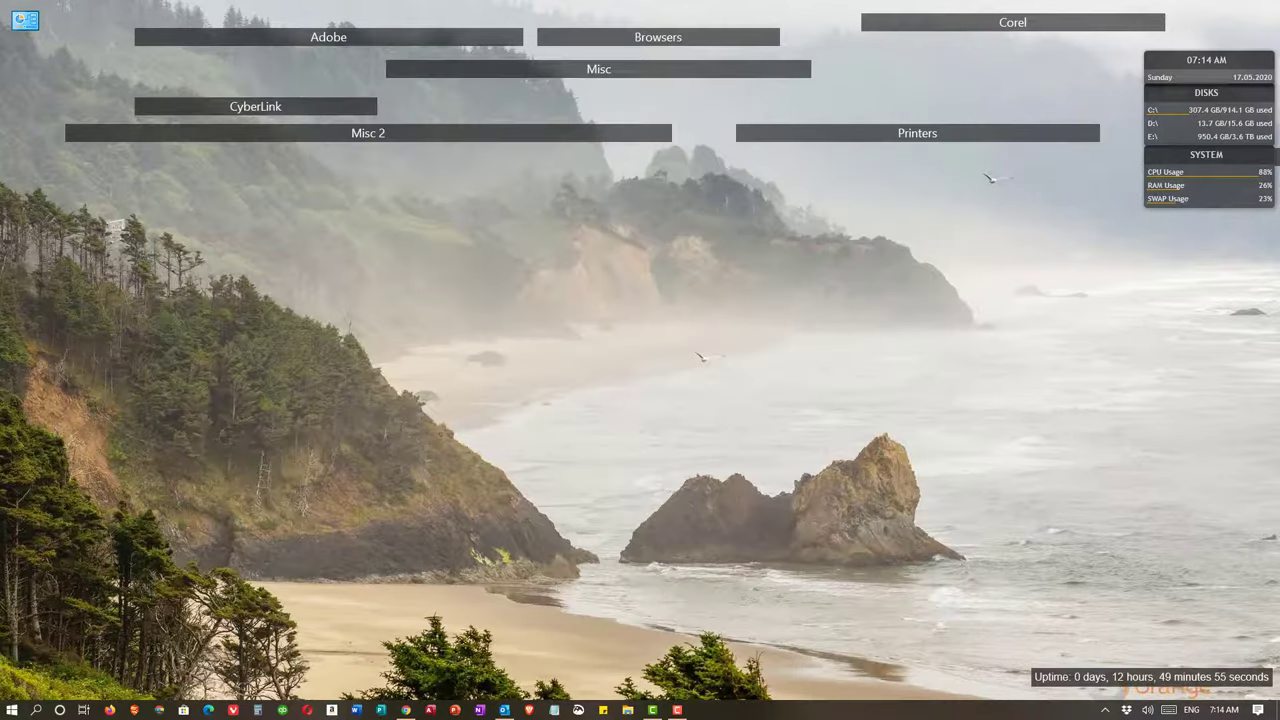
click(628, 710)
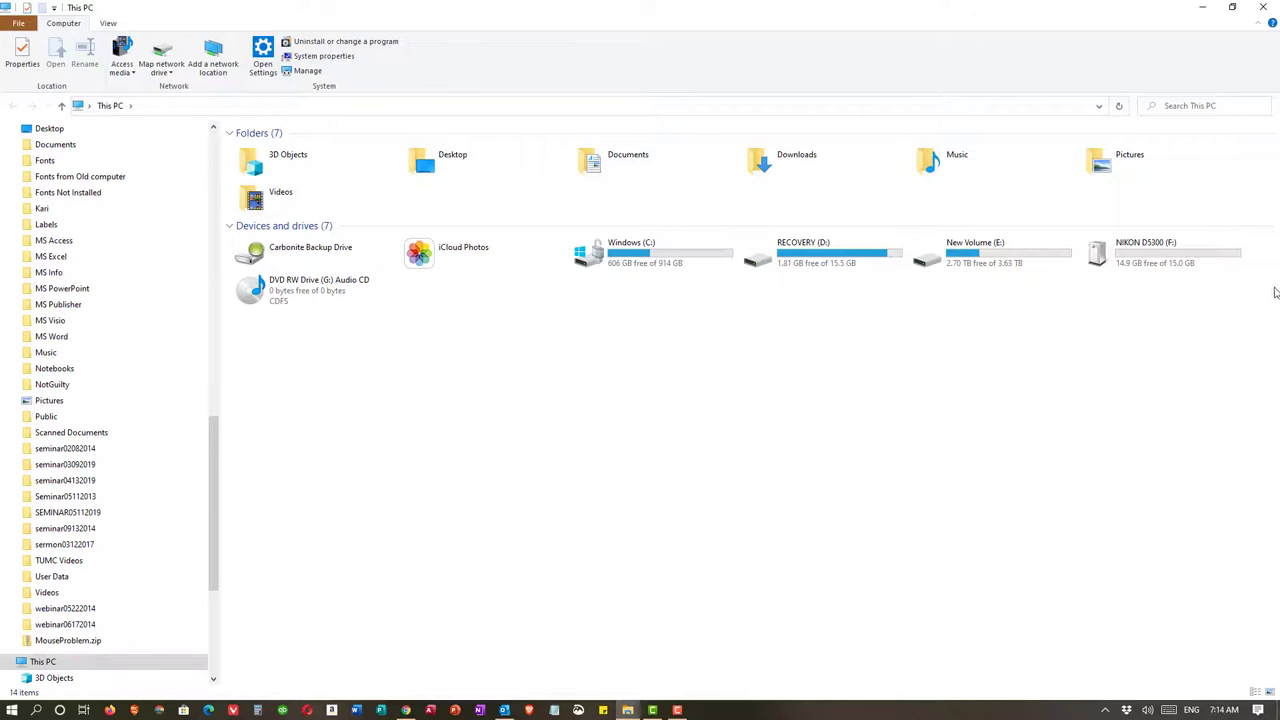
click(1189, 260)
double_click(1189, 260)
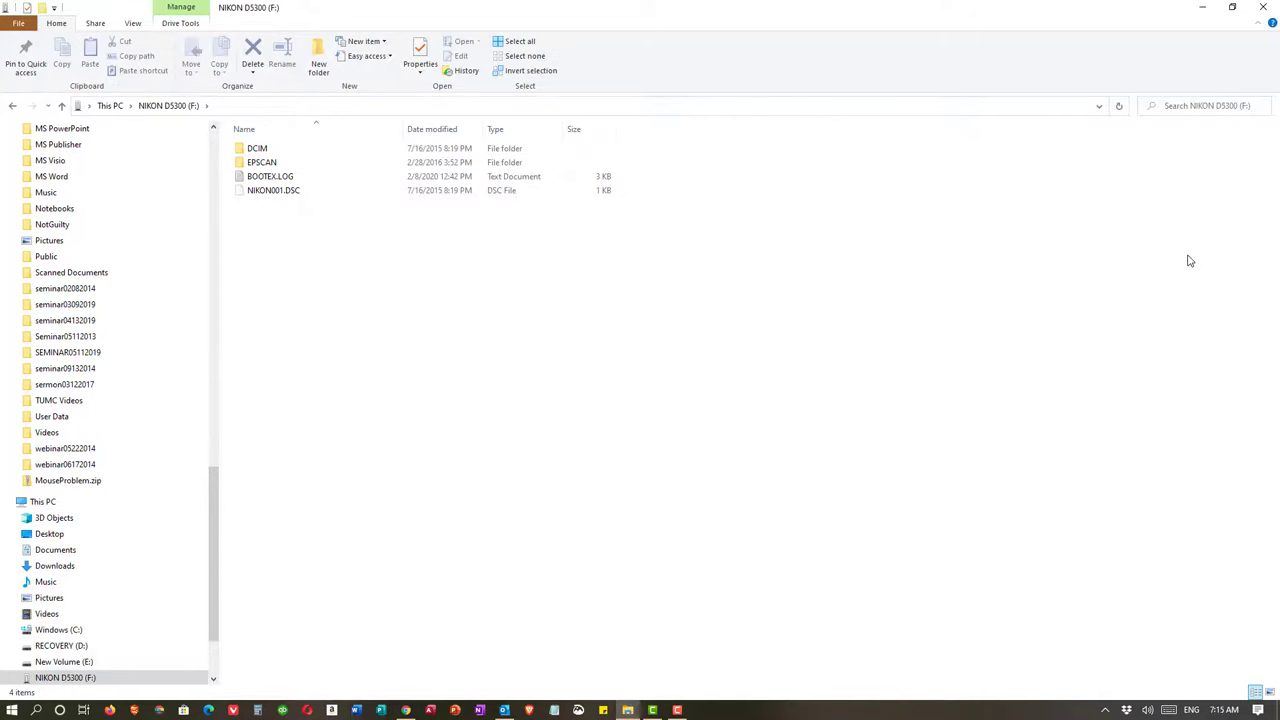
double_click(296, 229)
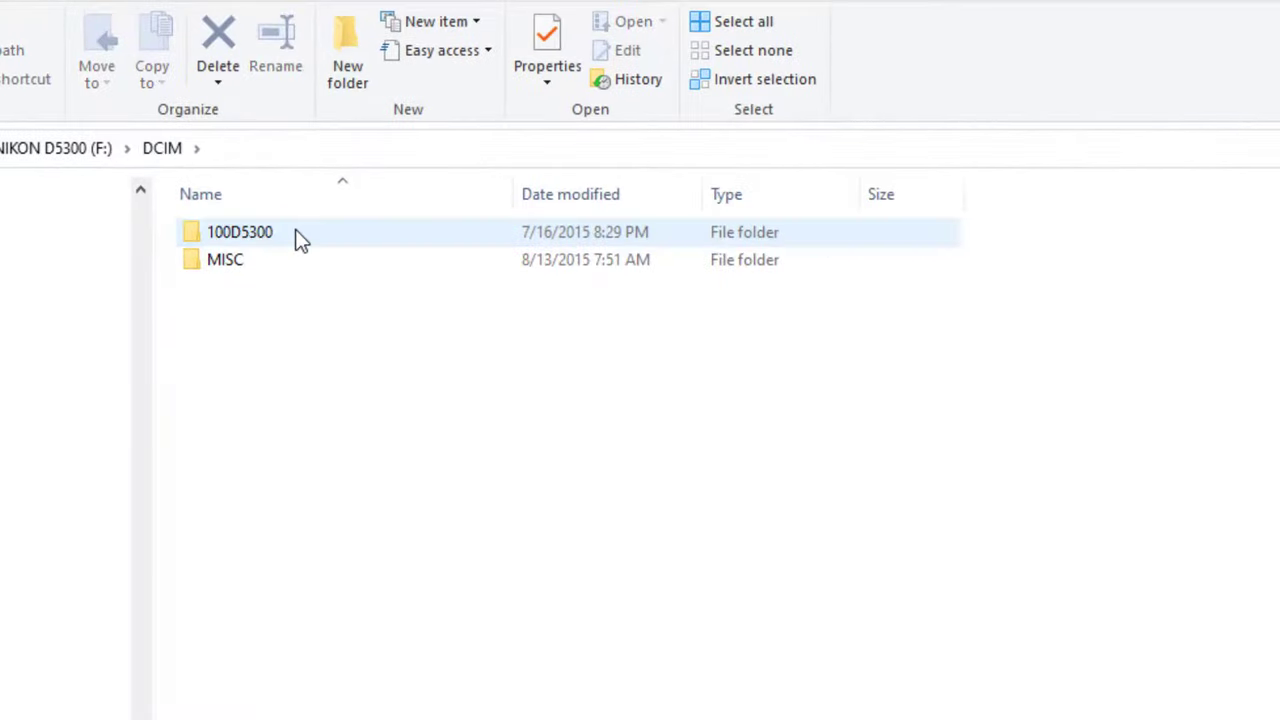
double_click(295, 232)
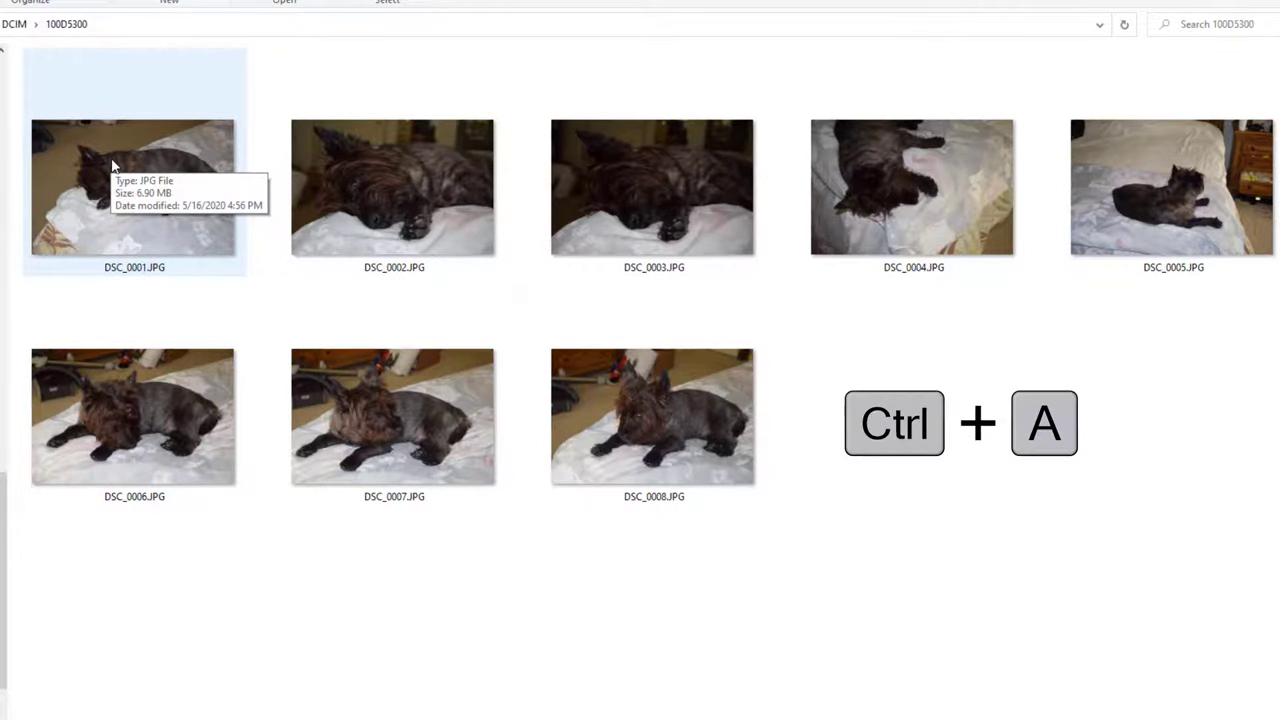
key(ctrl+a)
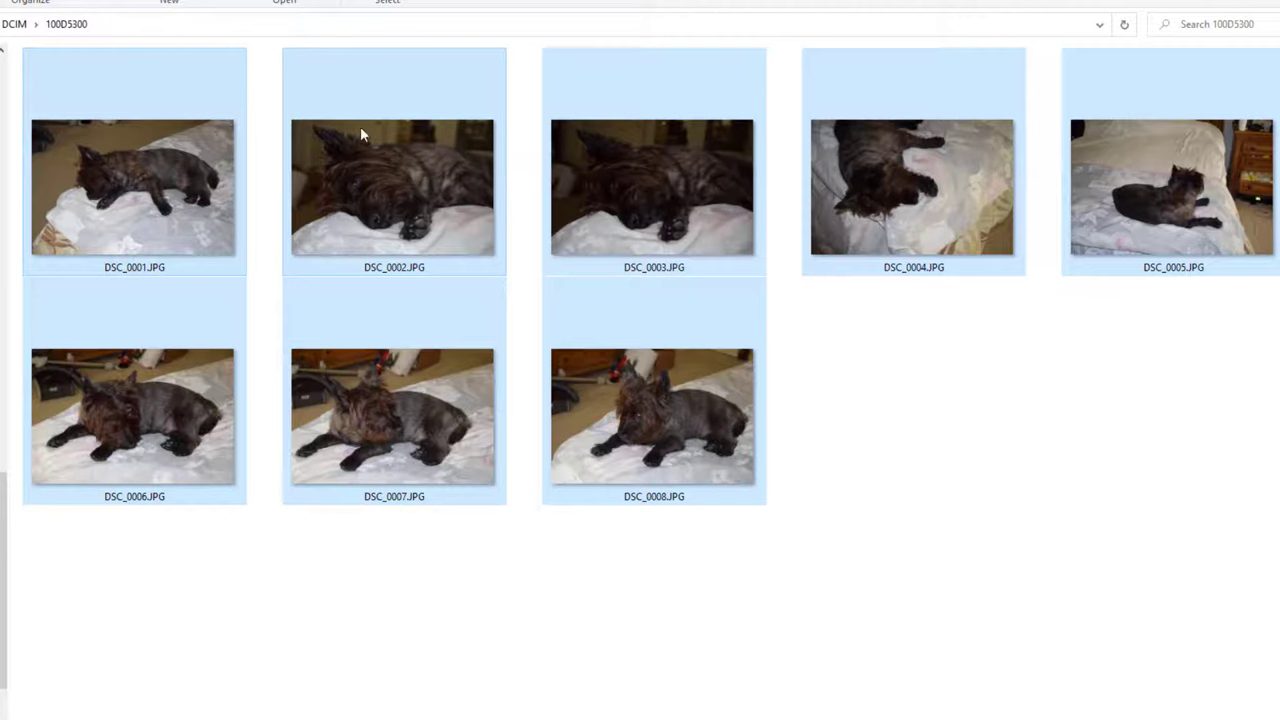
key(shift+Delete)
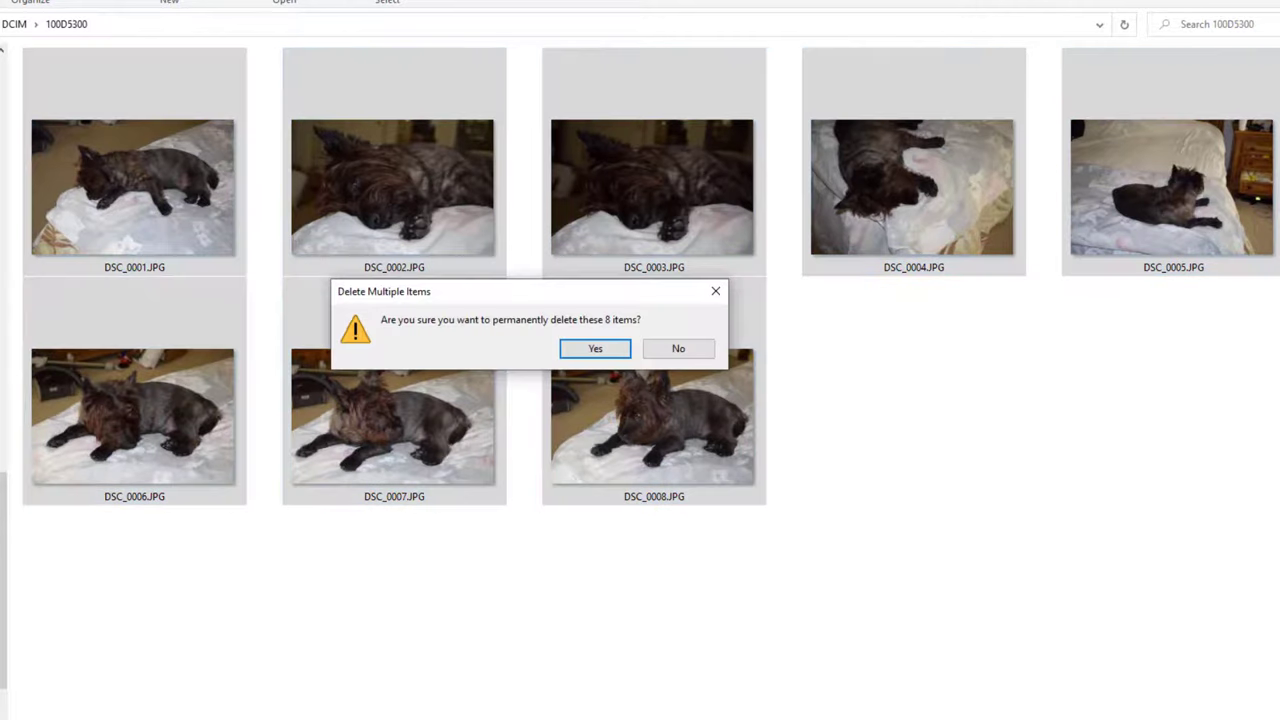